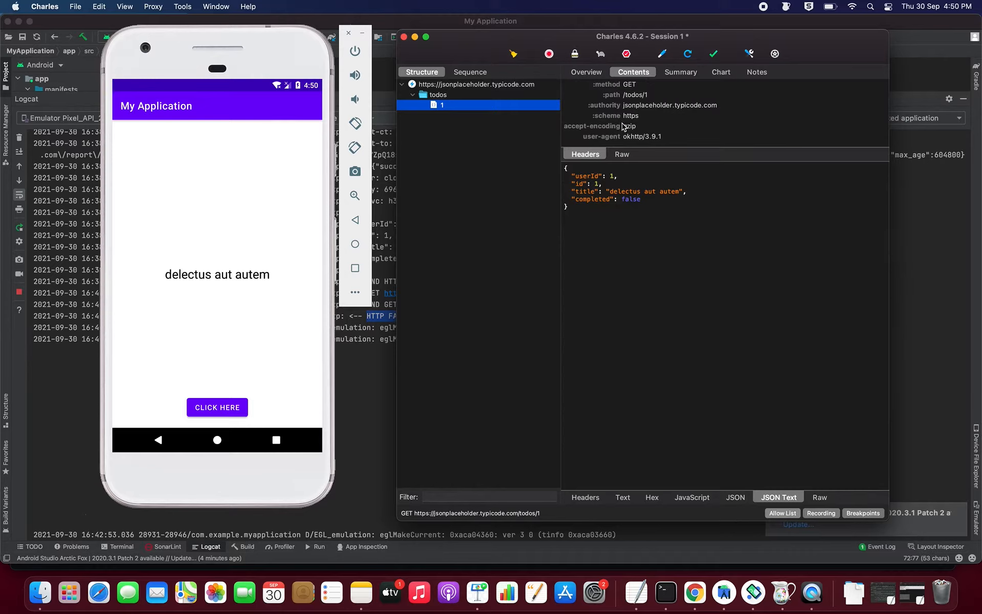
Step: Select the whole todos/1 response body and save it to the Desktop as 1.json
left_click(590, 230)
key("super+a")
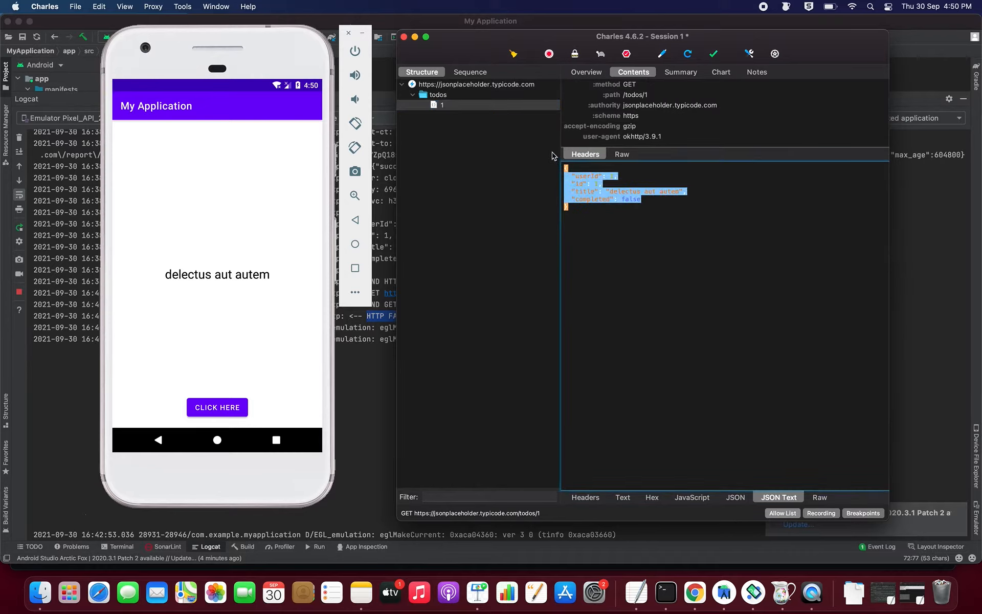
right_click(585, 192)
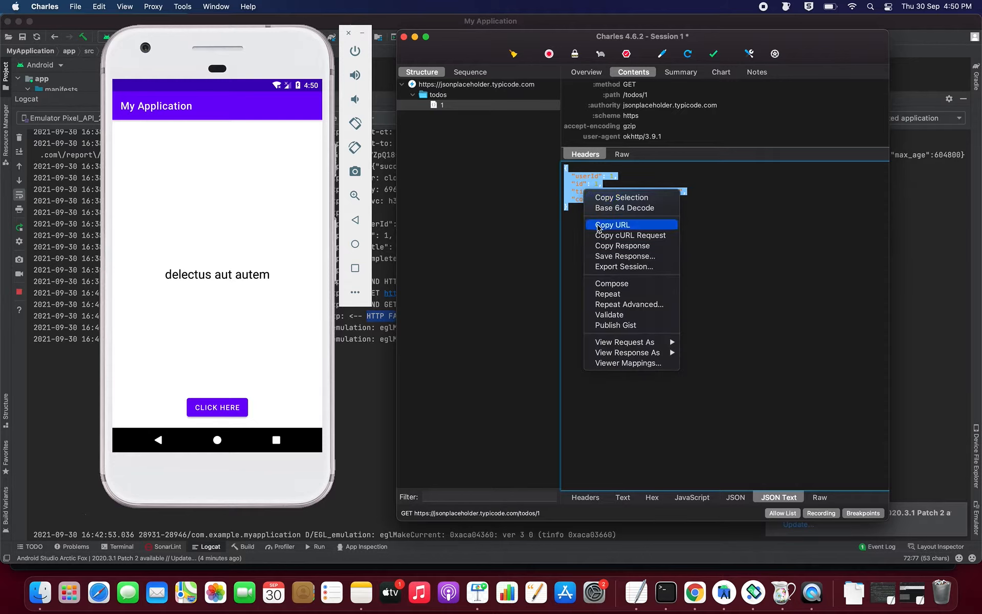
left_click(609, 256)
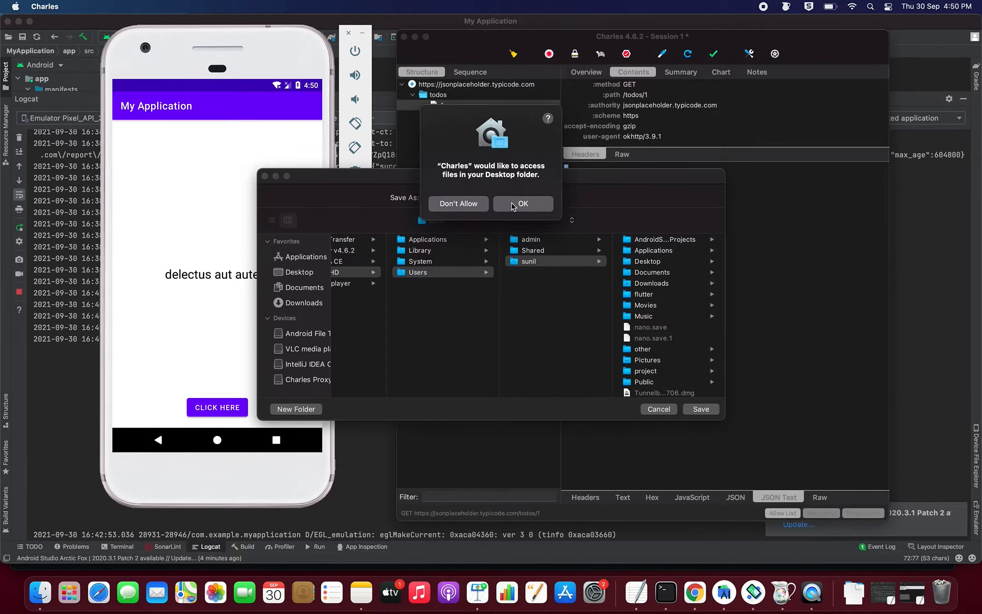
left_click(514, 206)
left_click(647, 262)
type(".json")
left_click(701, 409)
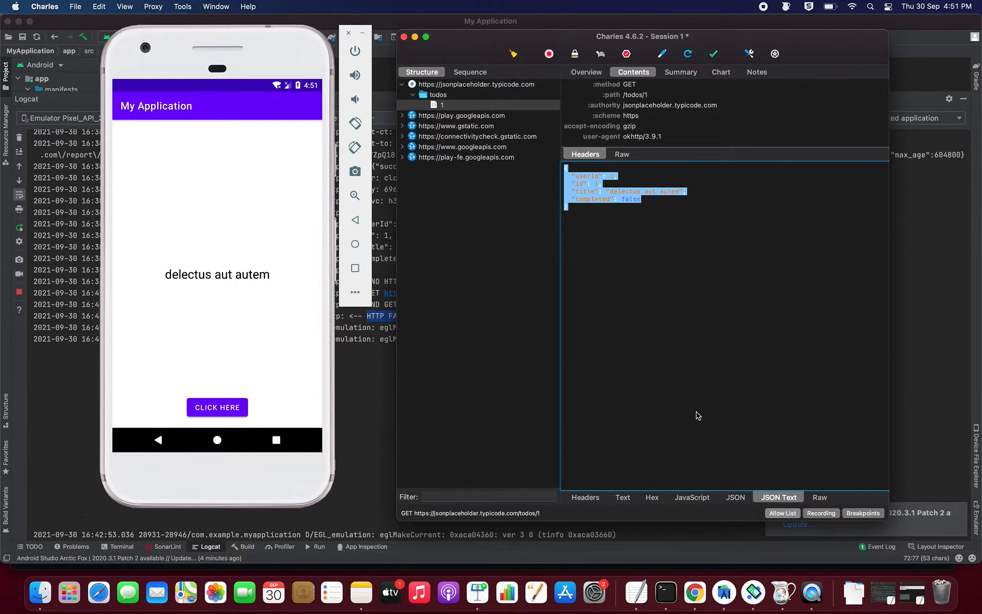
Step: Remove the jsonplaceholder.typicode.com breakpoint in Breakpoints Settings and clear the captured session
left_click(153, 8)
left_click(179, 113)
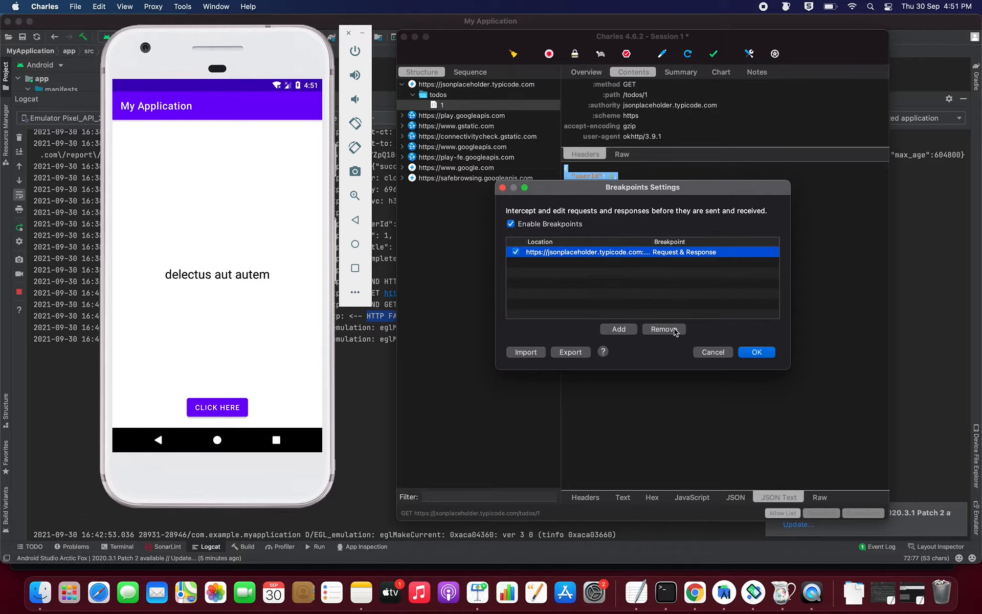
left_click(673, 330)
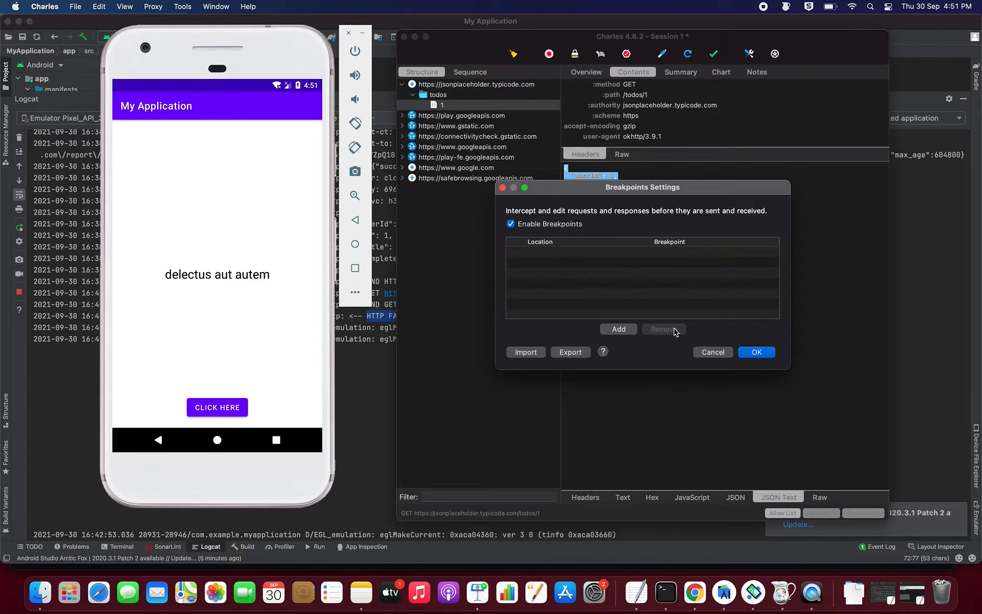
left_click(766, 353)
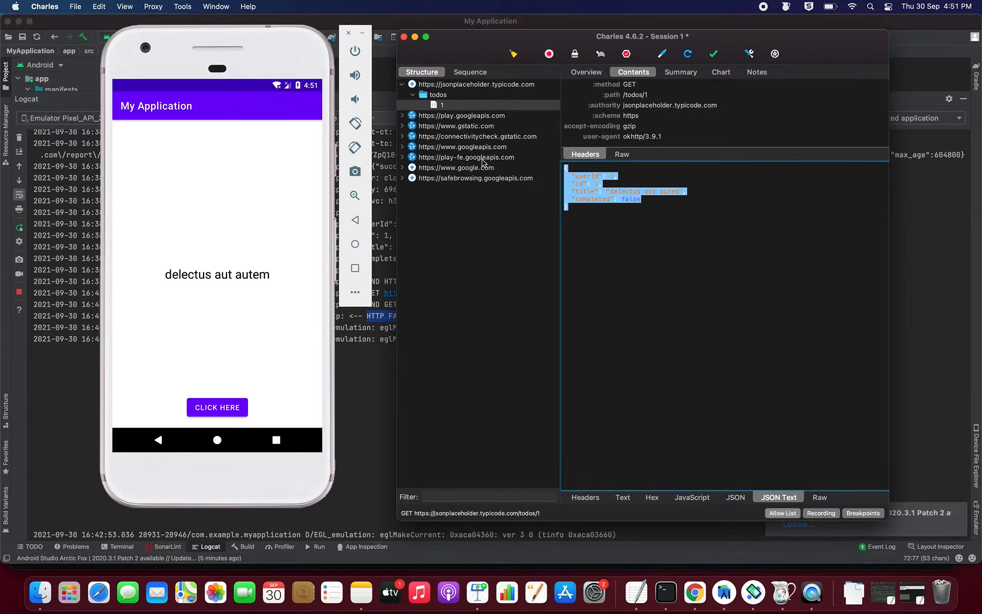
left_click(514, 55)
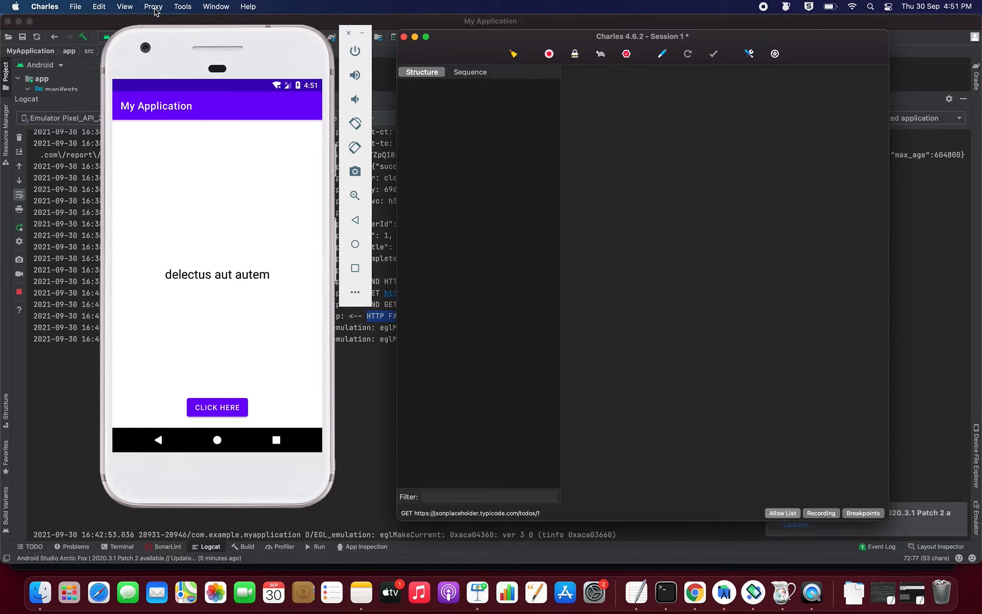
Step: Open 1.json from the Desktop in TextEdit and select its JSON text
left_click(40, 592)
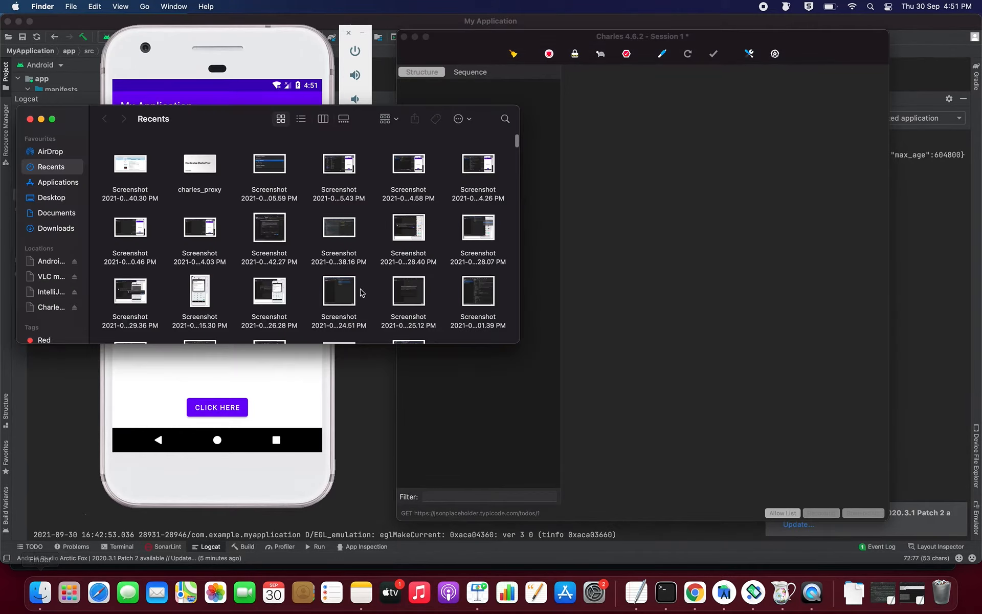
left_click(51, 197)
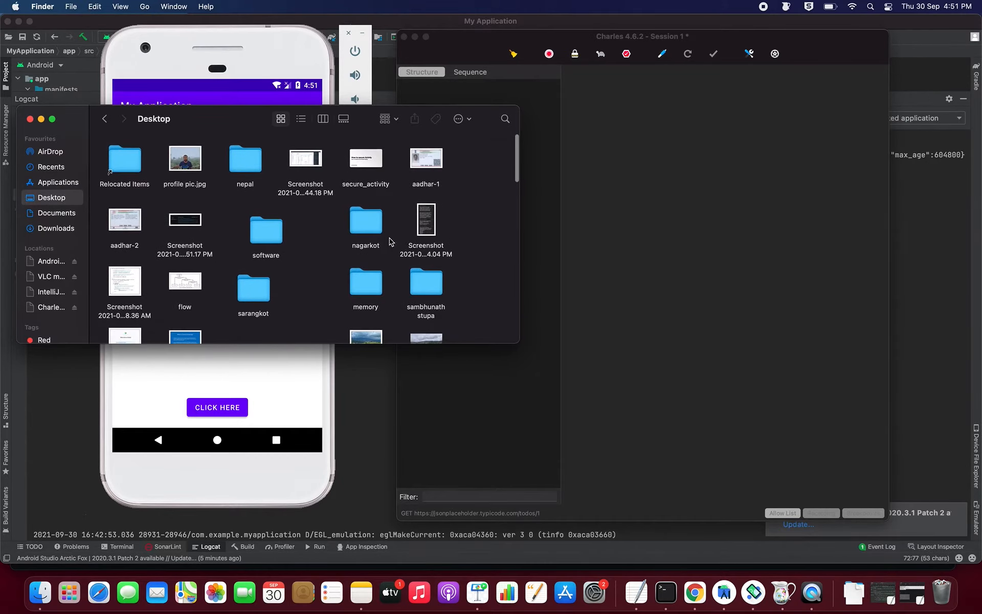
scroll(287, 238, "down", 1)
scroll(287, 239, "down", 5)
double_click(366, 309)
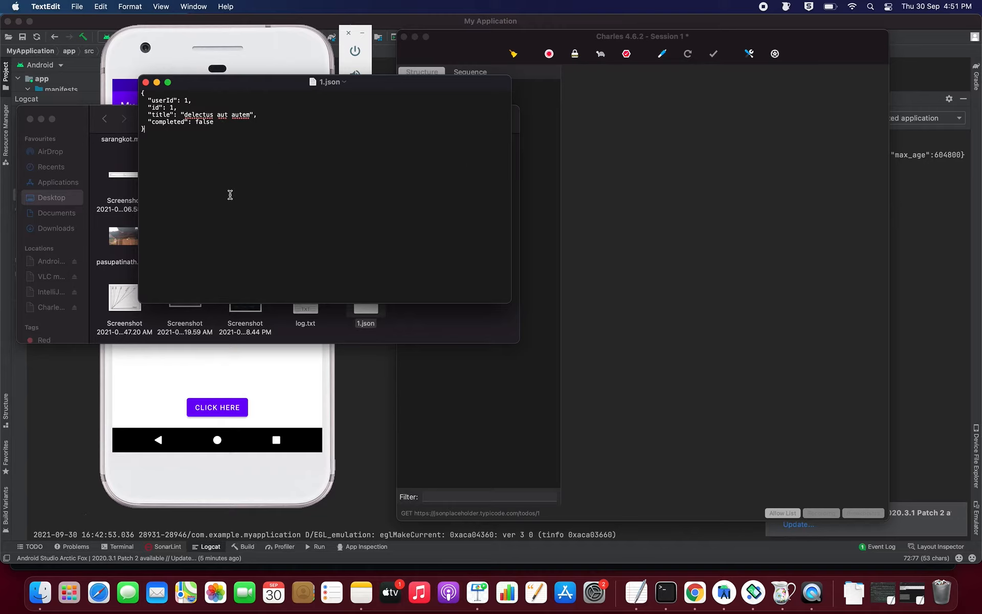
left_click_drag(231, 195, 141, 92)
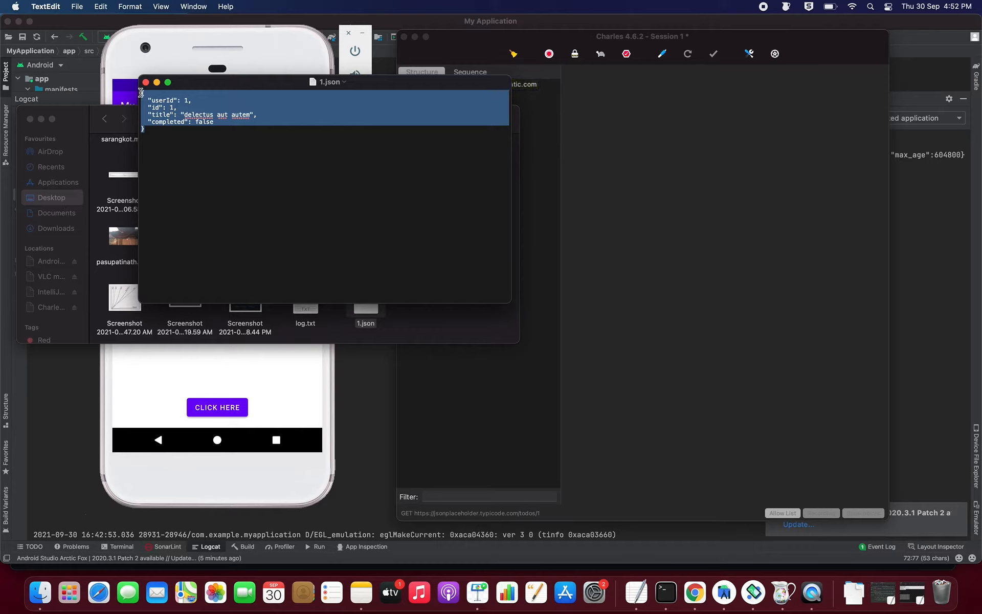
left_click(606, 144)
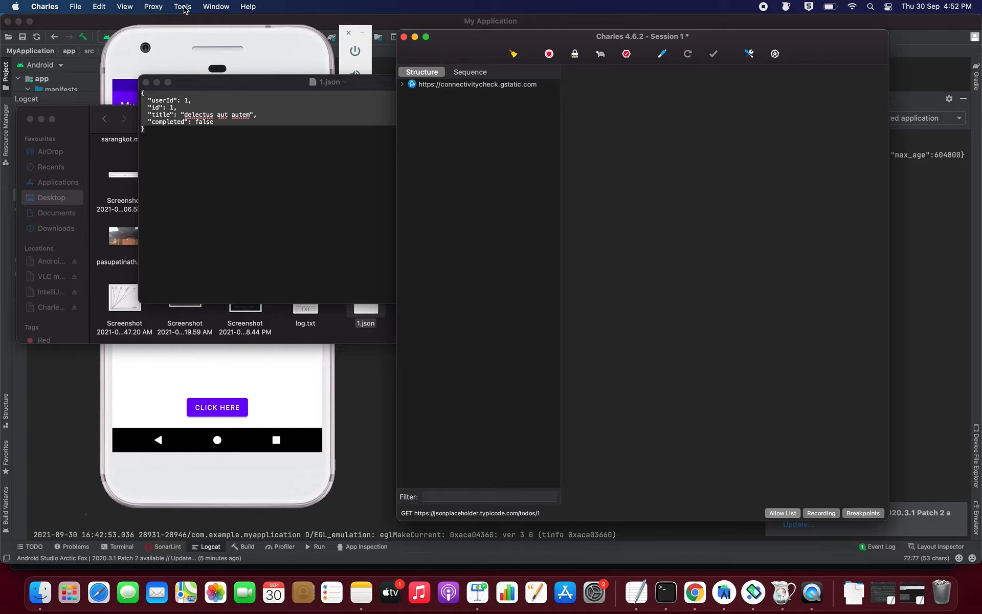
Step: Close Finder and look at Tools > Map Local settings without changing them
left_click(31, 120)
left_click(183, 6)
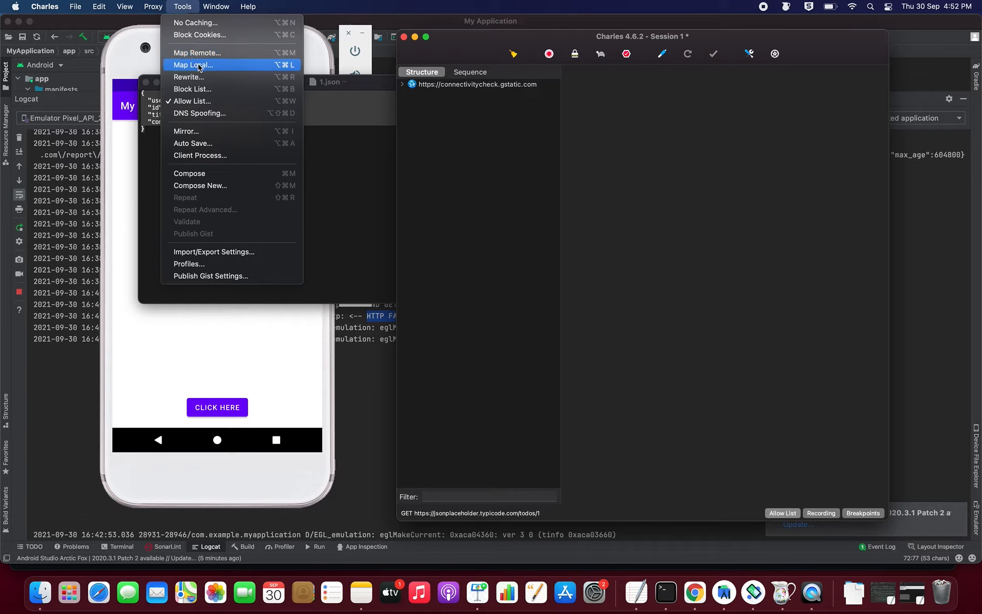
left_click(198, 65)
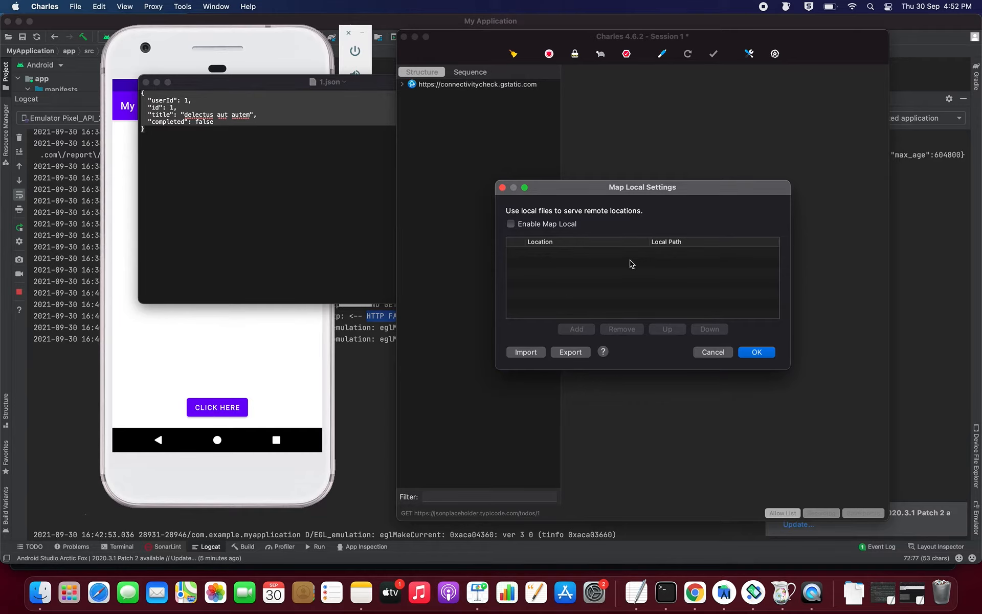
left_click(711, 353)
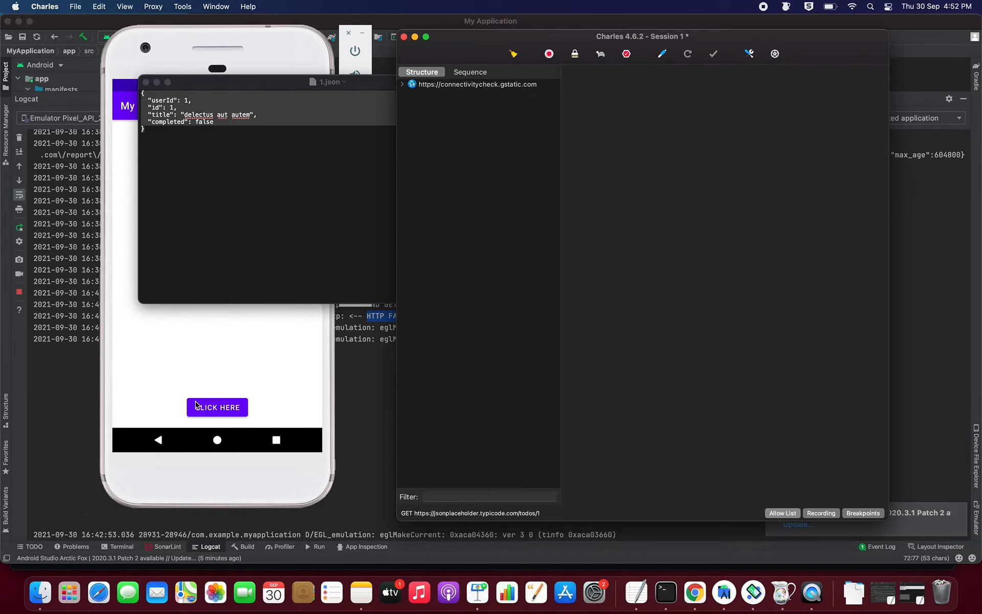
Step: Have the emulator app fetch the todo again and inspect the new jsonplaceholder.typicode.com request
left_click(218, 356)
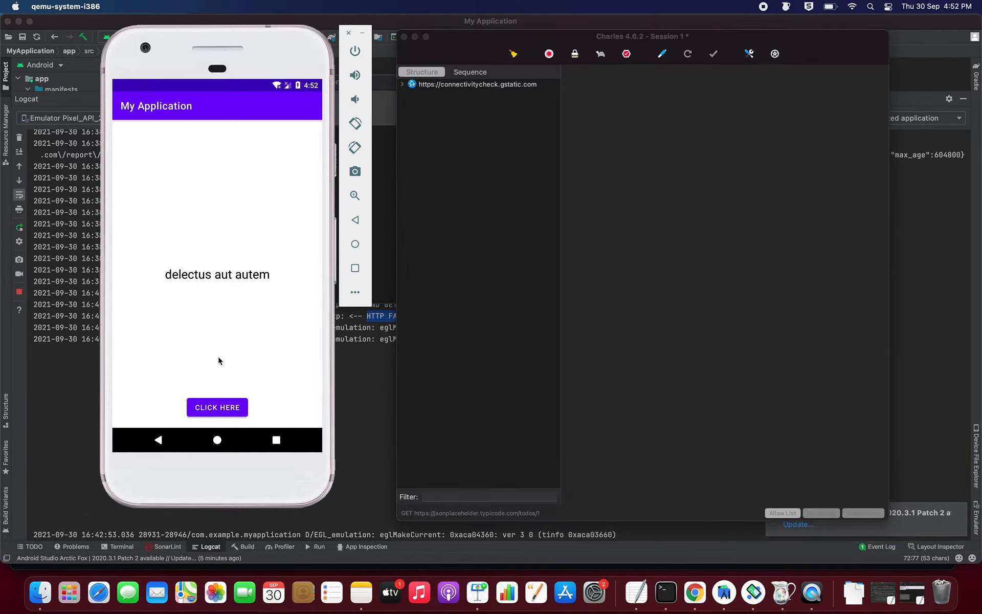
left_click(219, 409)
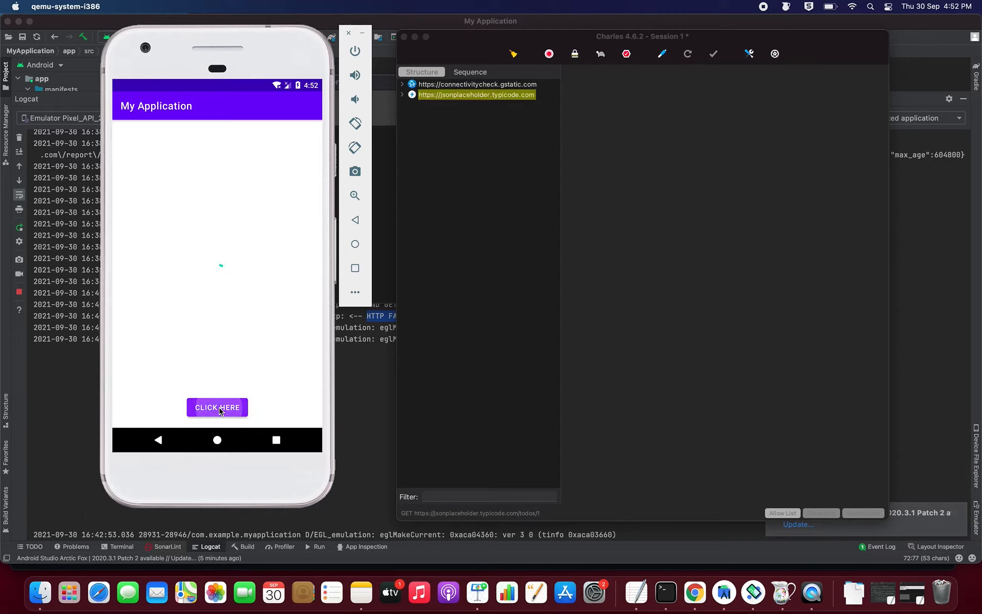
left_click(408, 97)
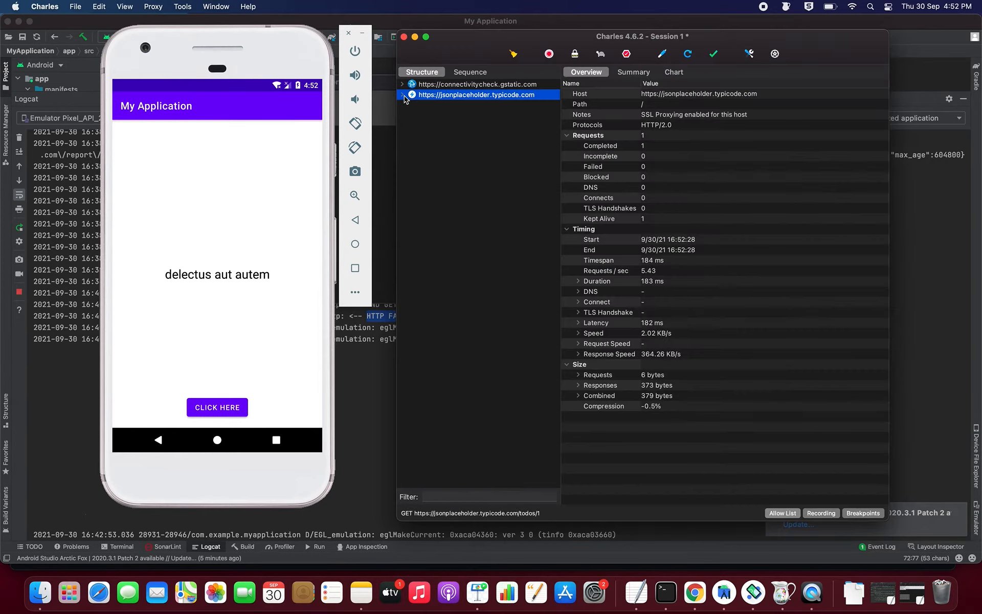
Step: Map Local the jsonplaceholder.typicode.com host to Desktop/1.json and confirm the mapping
right_click(449, 97)
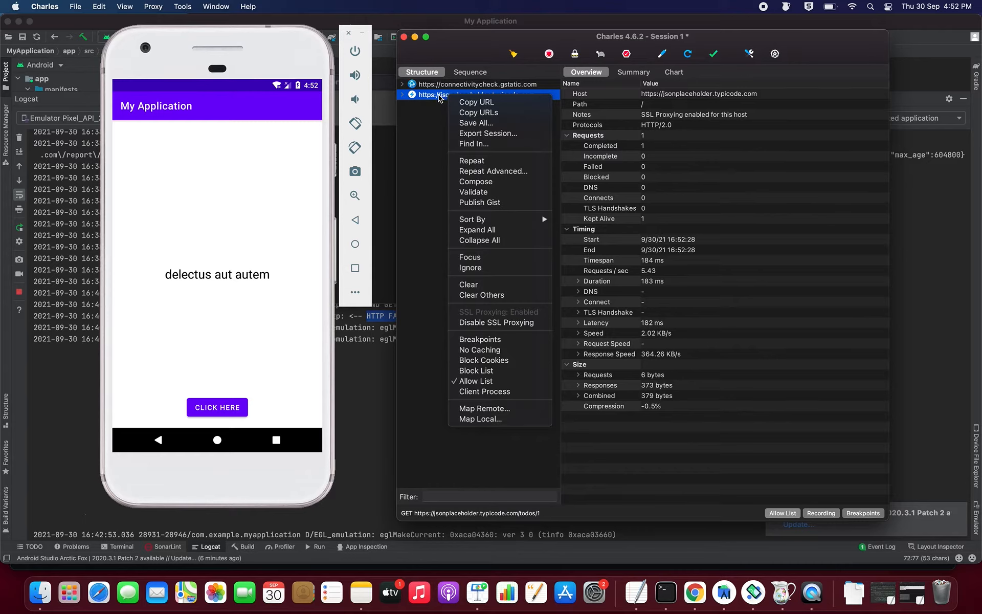
left_click(440, 98)
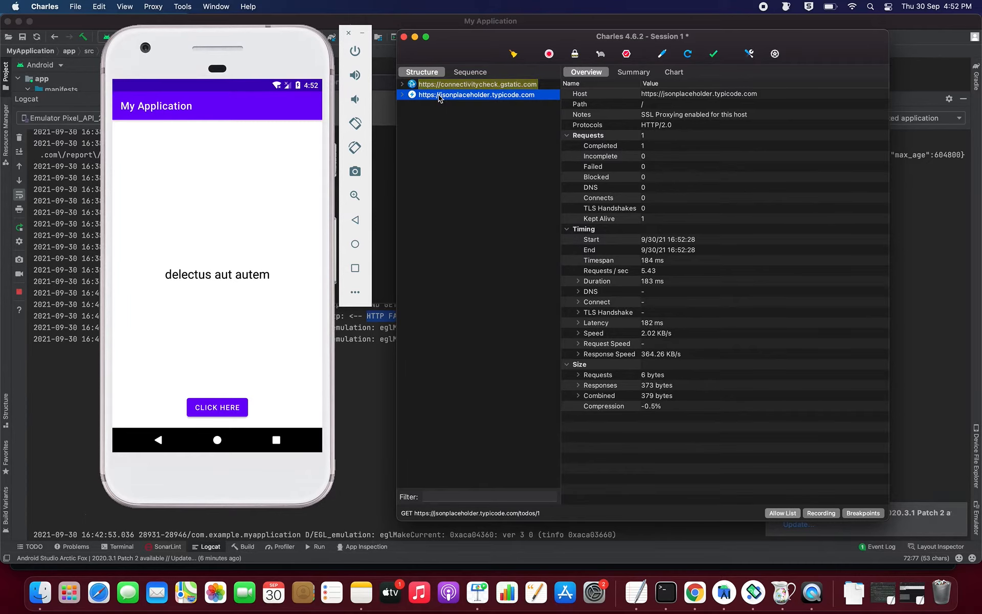
right_click(440, 99)
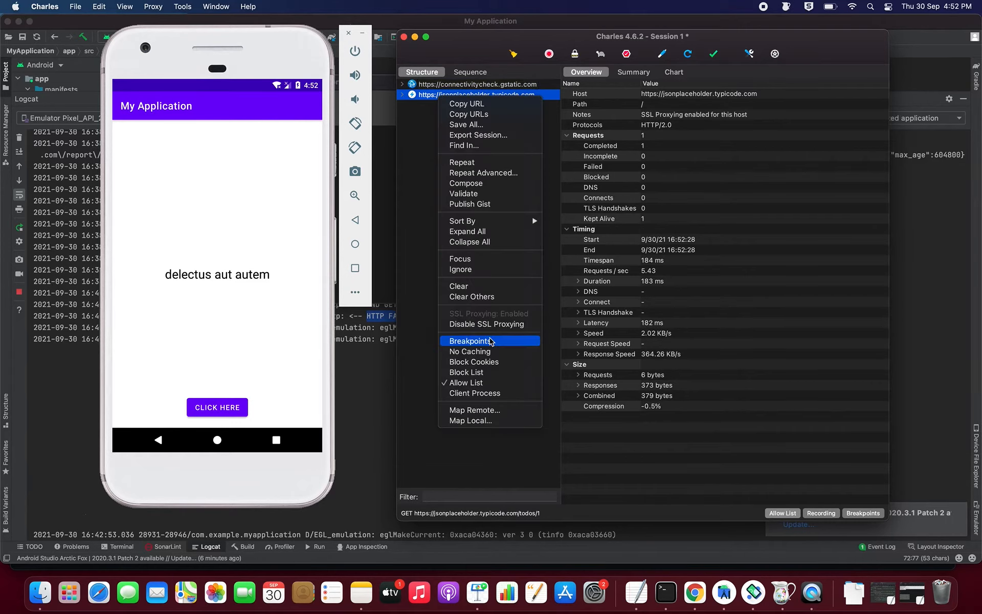
left_click(484, 422)
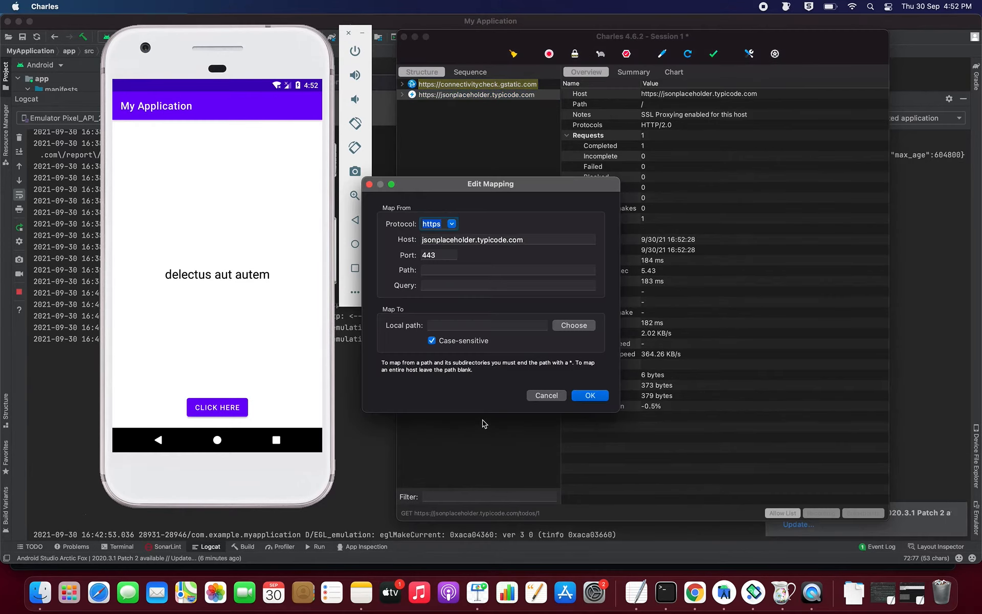
left_click(574, 325)
left_click(377, 220)
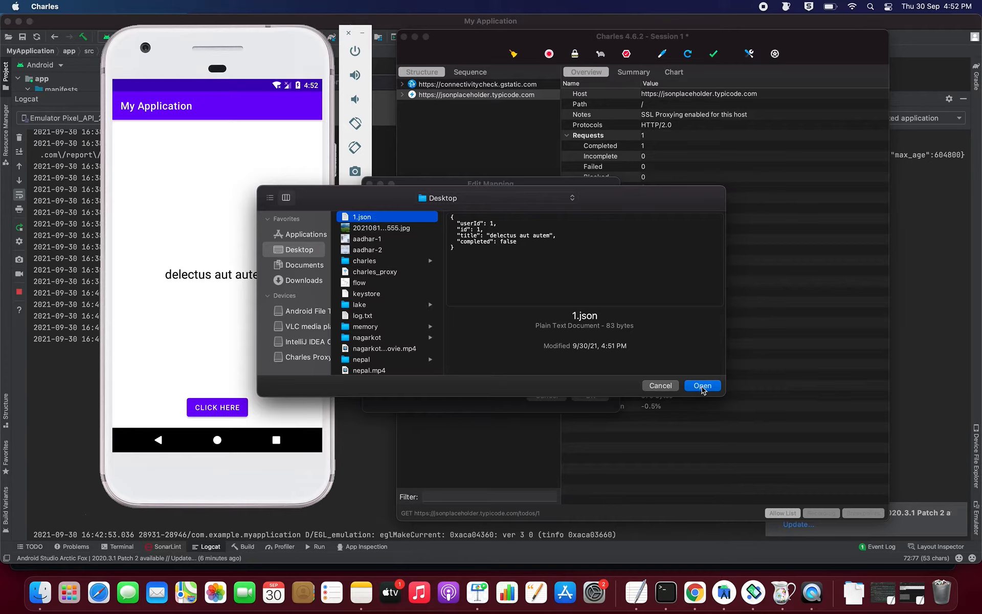
left_click(703, 387)
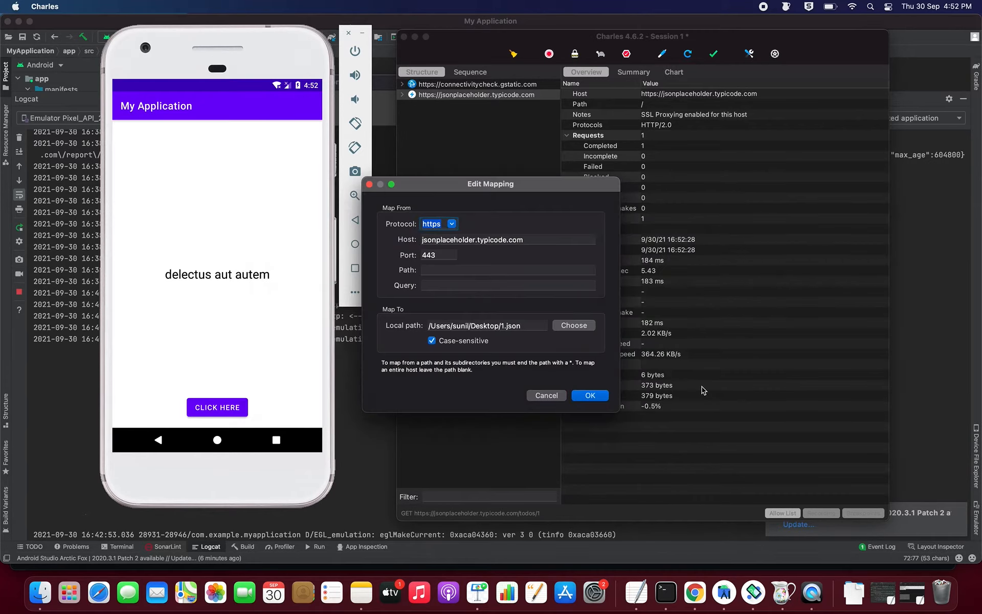
left_click(588, 398)
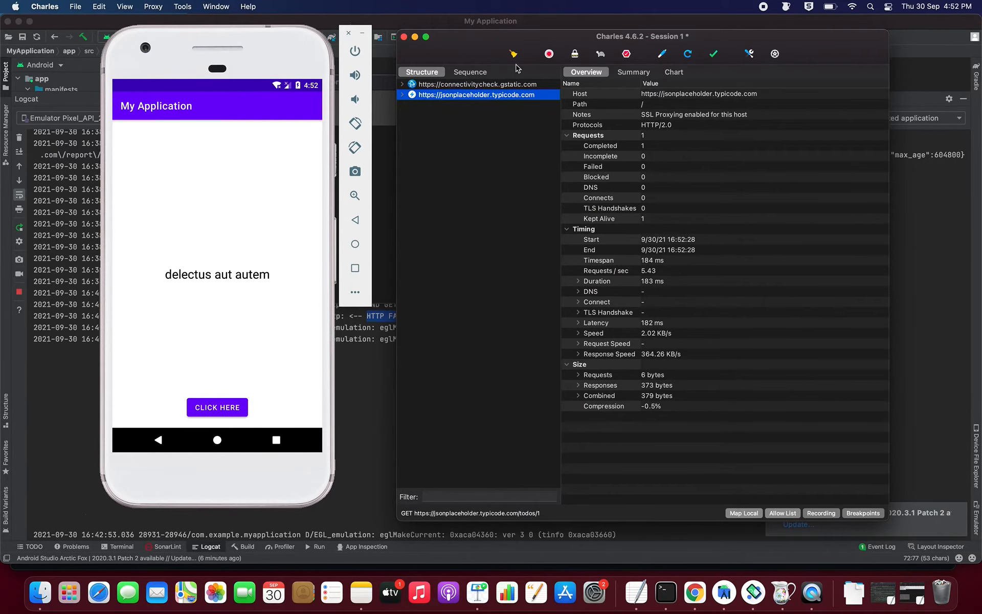
left_click(402, 95)
Step: Refetch from the emulator and inspect the new todos/1 response, still titled 'delectus aut autem'
left_click(437, 116)
left_click(438, 117)
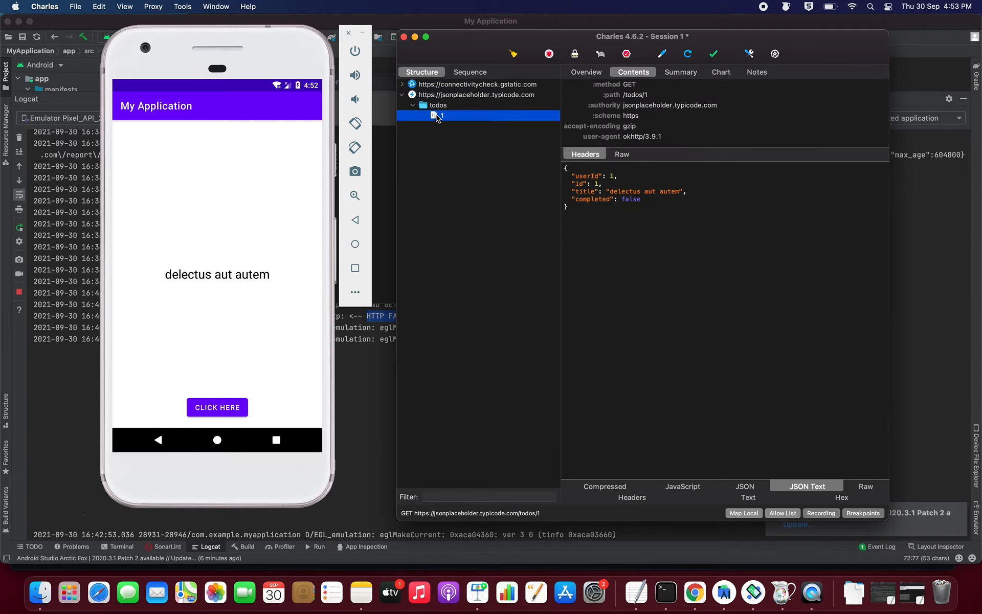
left_click(213, 411)
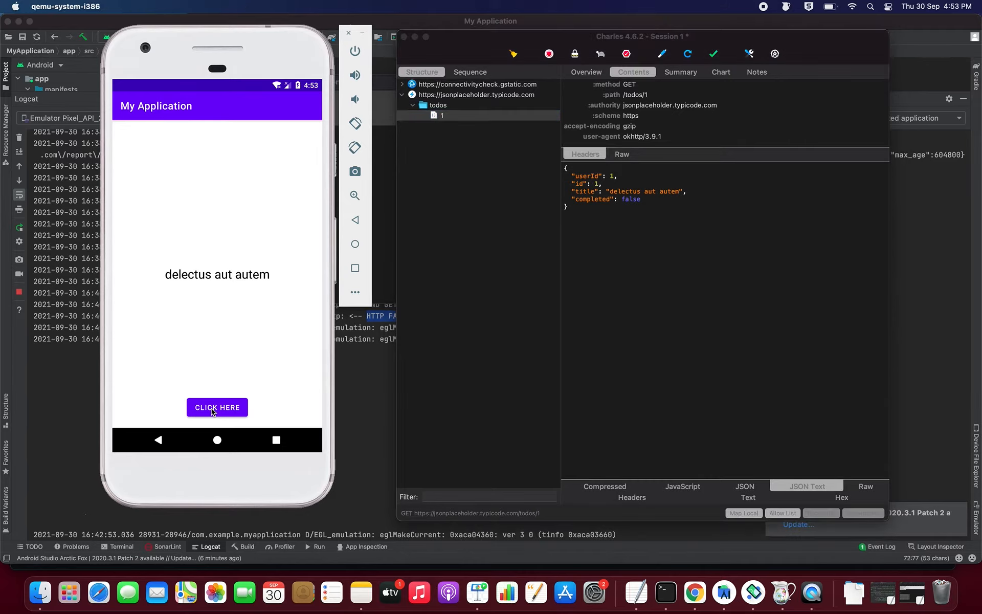
left_click(212, 411)
left_click(443, 129)
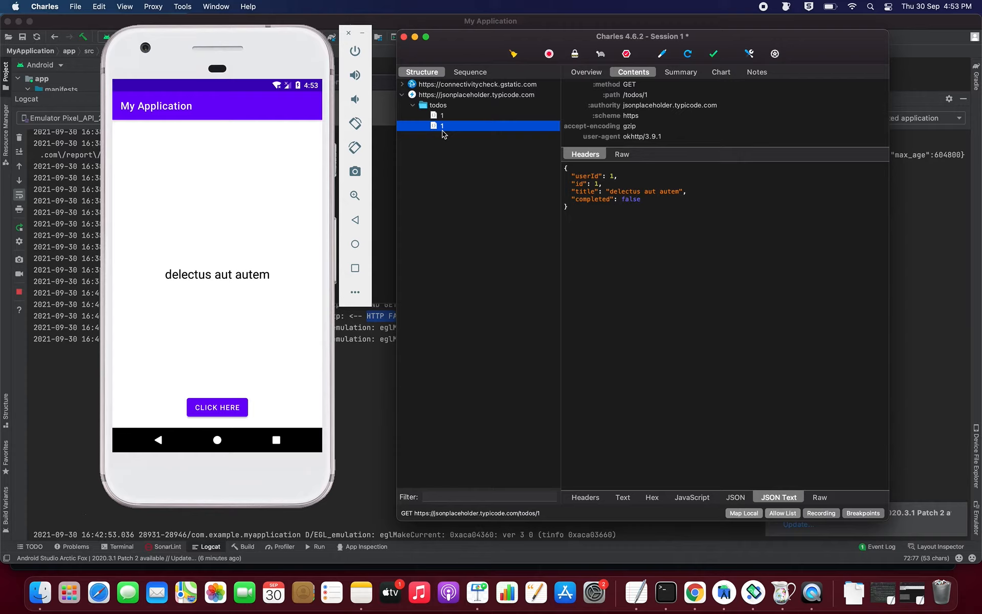
left_click(640, 598)
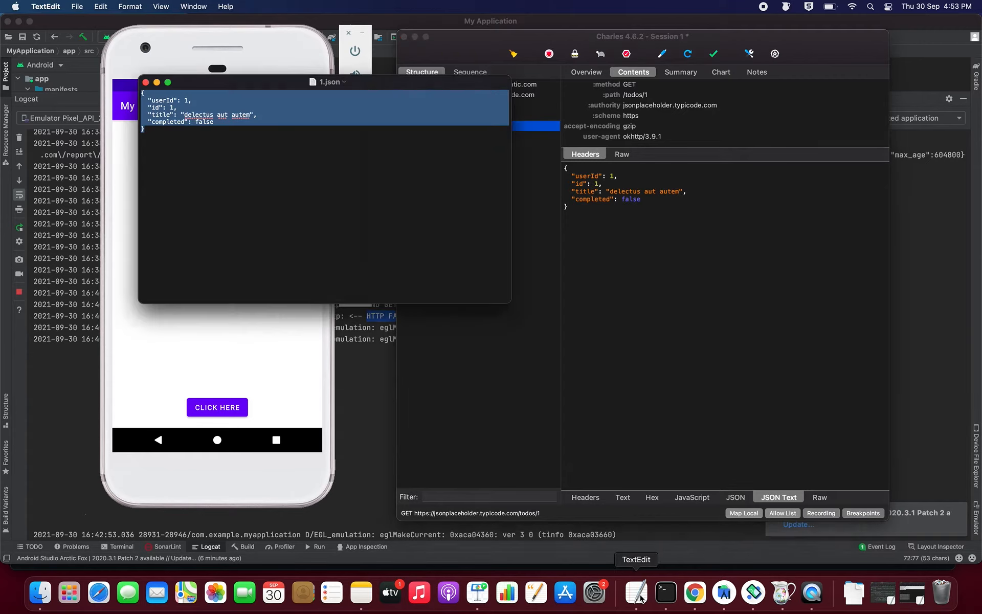
Step: Replace the 1.json title with a person's full name, save, and reload it in the emulator app
left_click(250, 116)
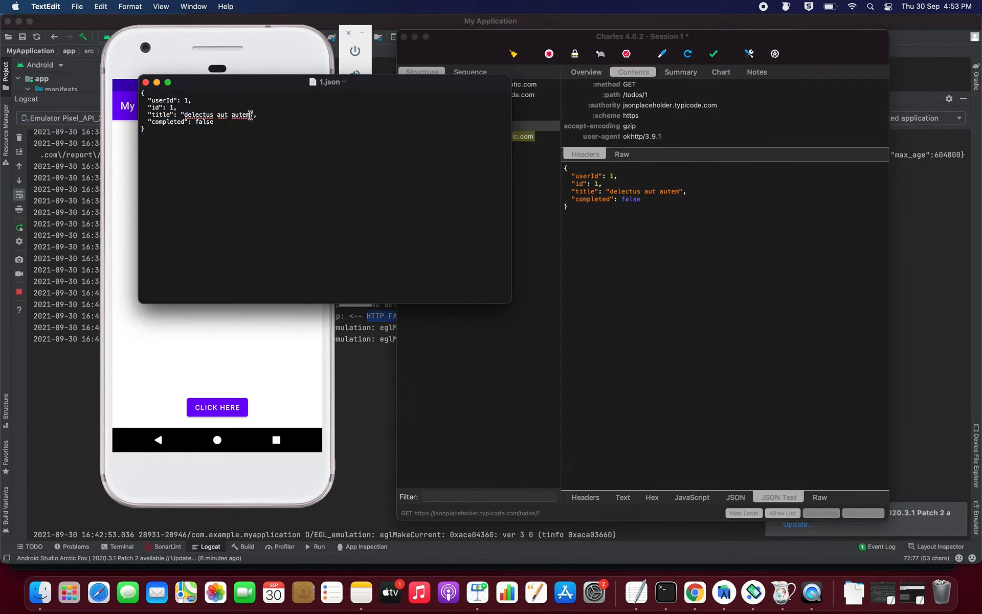
double_click(203, 113)
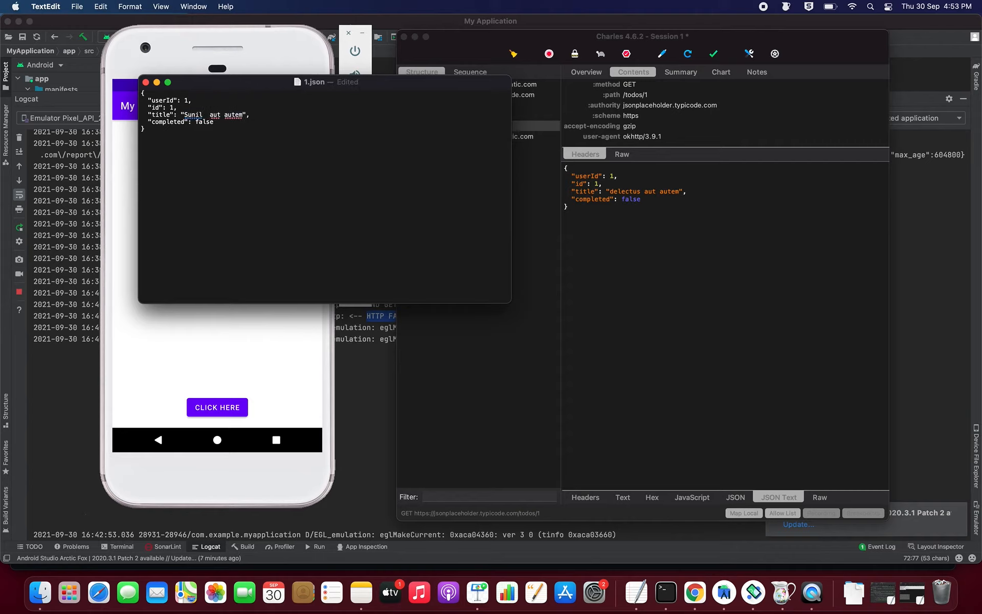
key("shift+Right")
key("shift+Right")
key("shift+Right")
key("shift+Right")
key("shift+Right")
key("shift+Right")
key("shift+Right")
key("shift+Right")
key("shift+Right")
key("shift+Right")
key("BackSpace")
key("super+s")
left_click(208, 356)
left_click(212, 407)
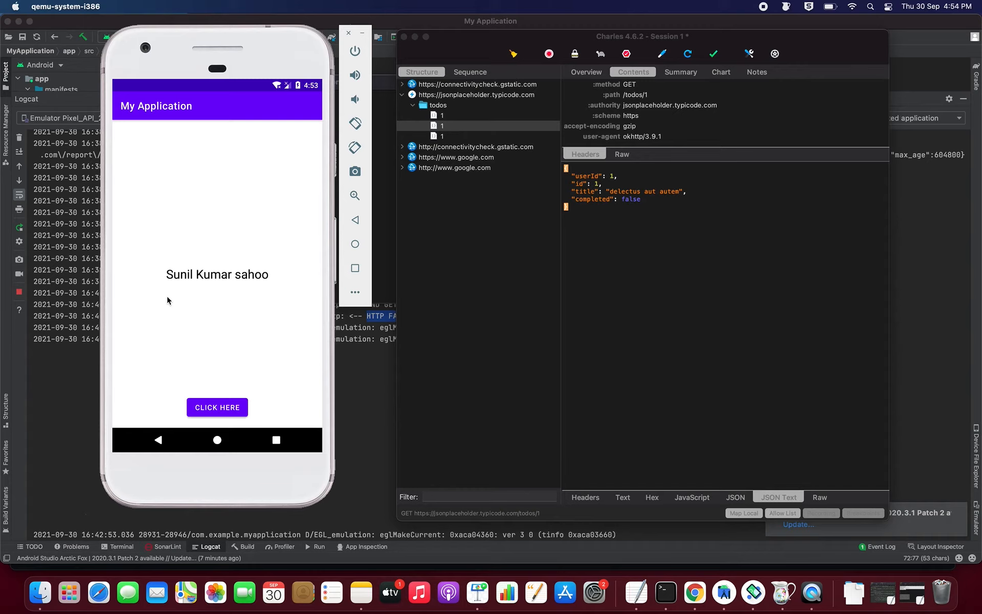
Step: Inspect the third todos/1 response carrying the edited title and select its JSON body
left_click(448, 136)
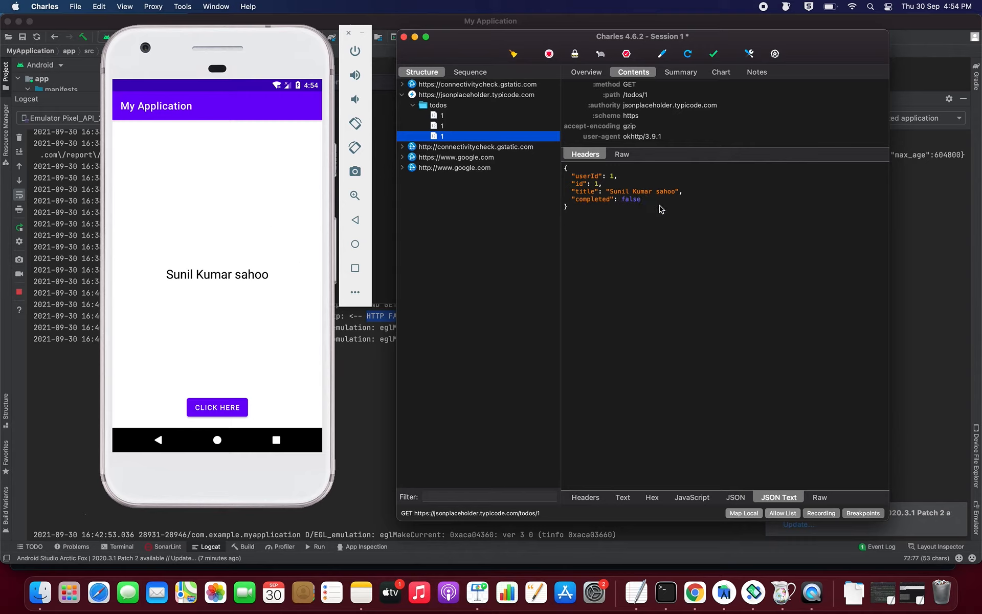
left_click_drag(610, 238, 577, 162)
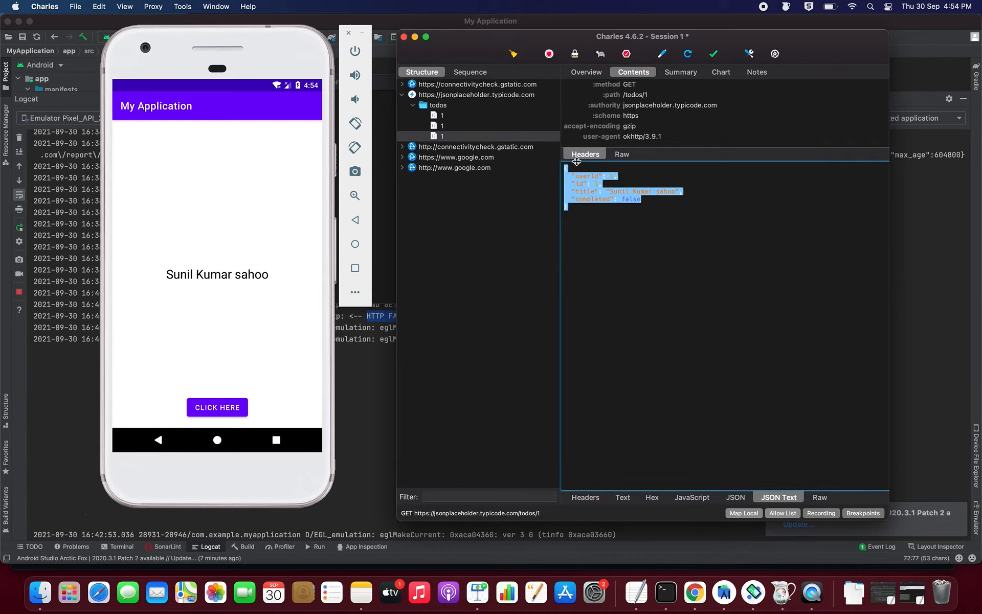
left_click(635, 589)
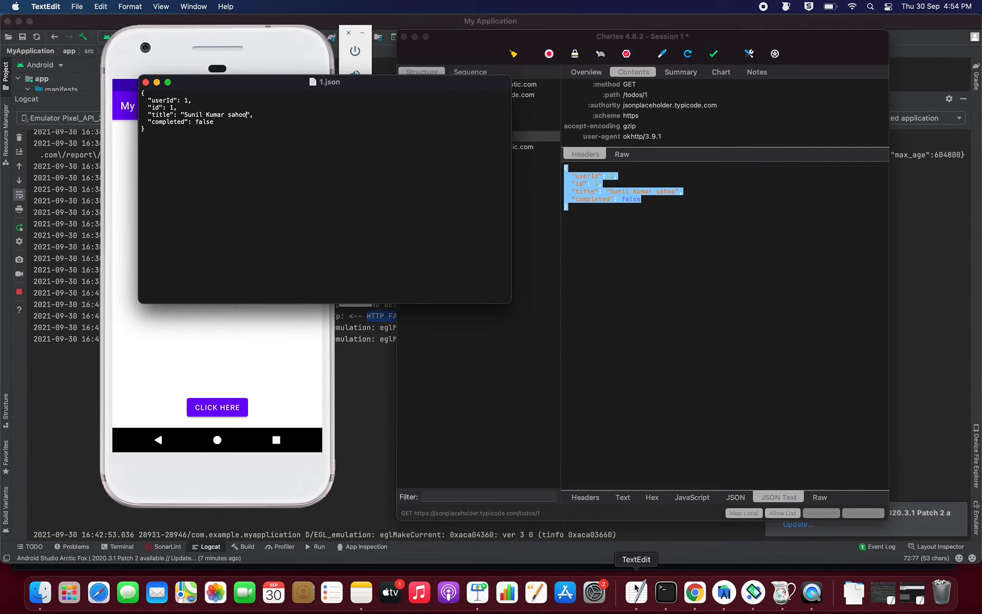
Step: Overwrite the old title words in 1.json with 'Free Education' and save the file
double_click(198, 114)
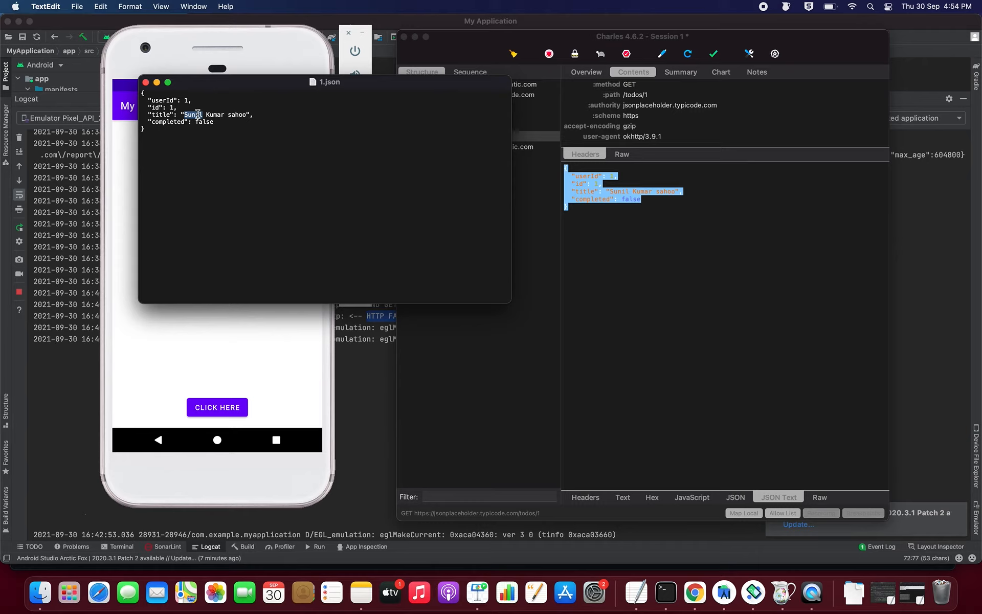
type("Free")
type(" Educat")
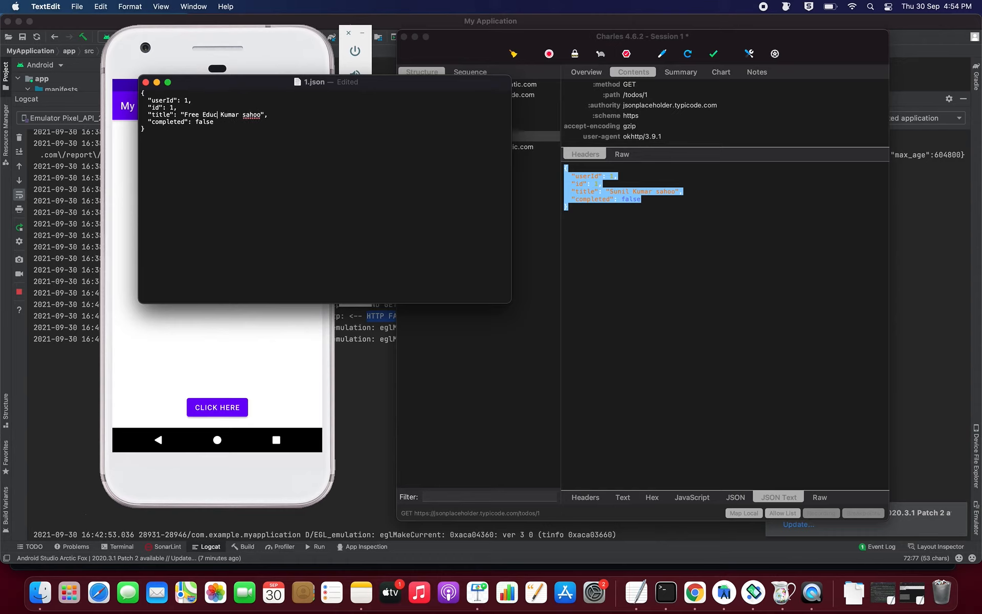
type("ion")
key("shift+Right")
key("shift+Right")
key("shift+Right")
key("shift+Right")
key("shift+Right")
key("shift+Right")
key("shift+Right")
key("shift+Right")
key("shift+Right")
key("shift+Right")
key("shift+Right")
key("shift+Right")
key("BackSpace")
key("super+s")
left_click(186, 349)
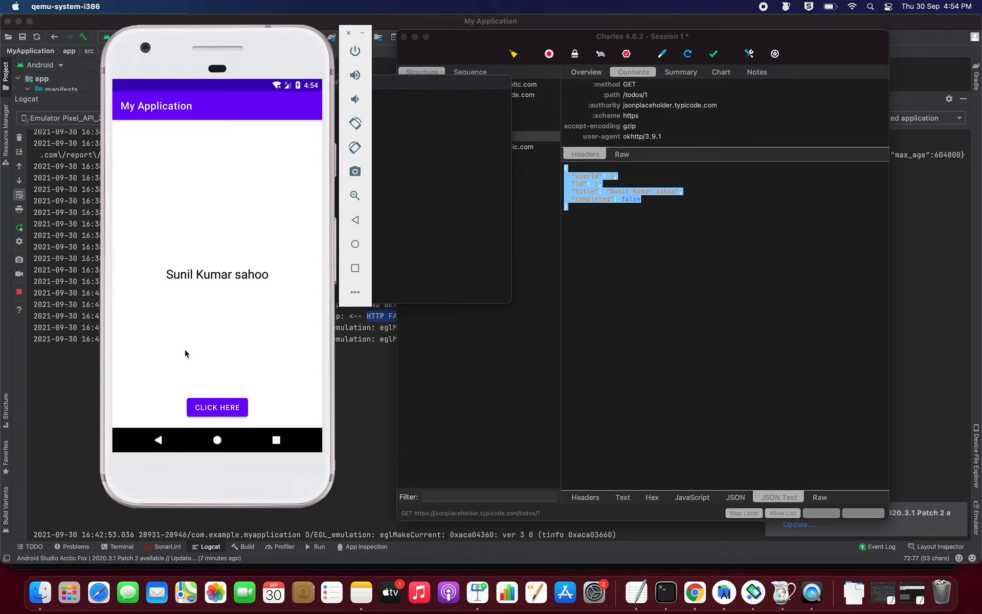